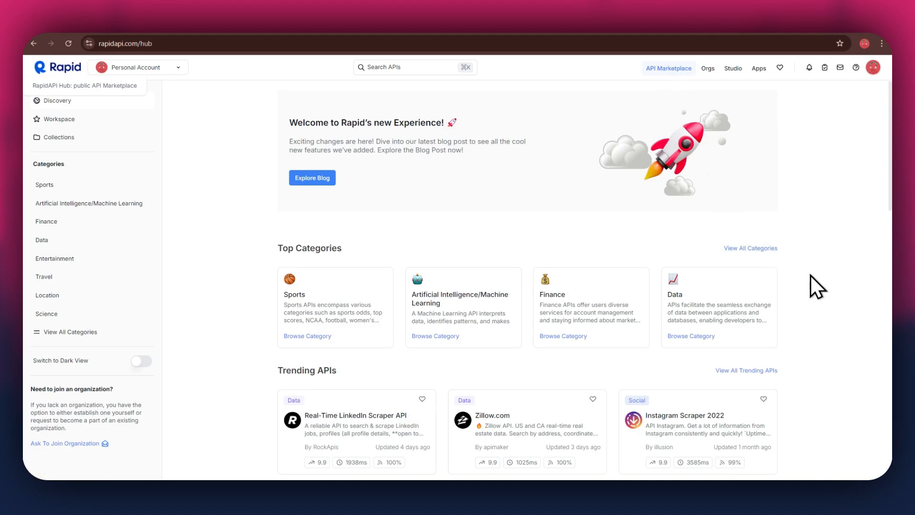
Browse the API marketplace's listings and search it for "olympics"
{"action": "scroll", "coordinate": [811, 275], "scroll_direction": "down", "scroll_amount": 5}
{"action": "scroll", "coordinate": [810, 275], "scroll_direction": "down", "scroll_amount": 8}
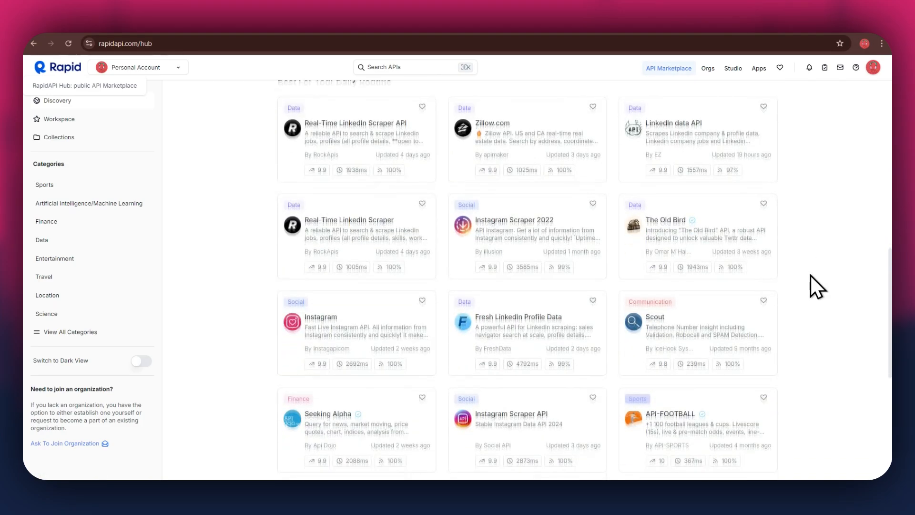
{"action": "scroll", "coordinate": [811, 275], "scroll_direction": "up", "scroll_amount": 13}
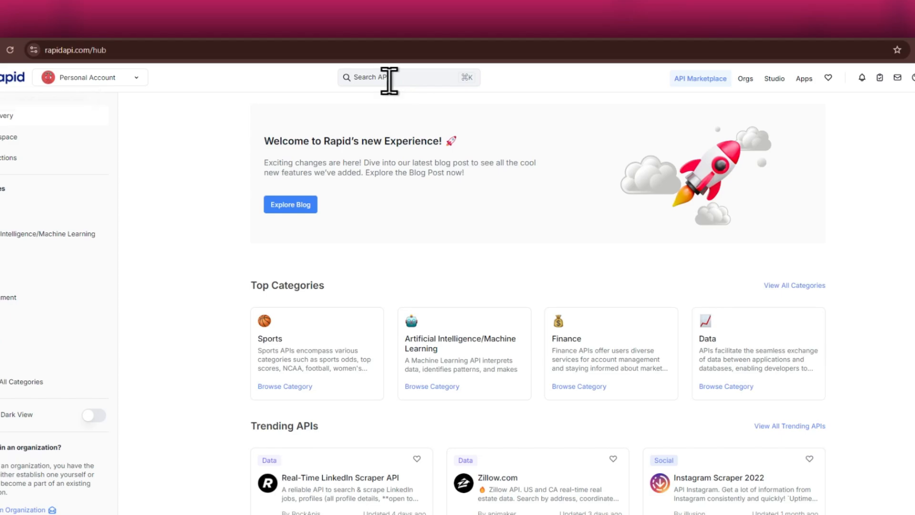
{"action": "left_click", "coordinate": [389, 80]}
{"action": "type", "text": "olympics"}
{"action": "key", "text": "Return"}
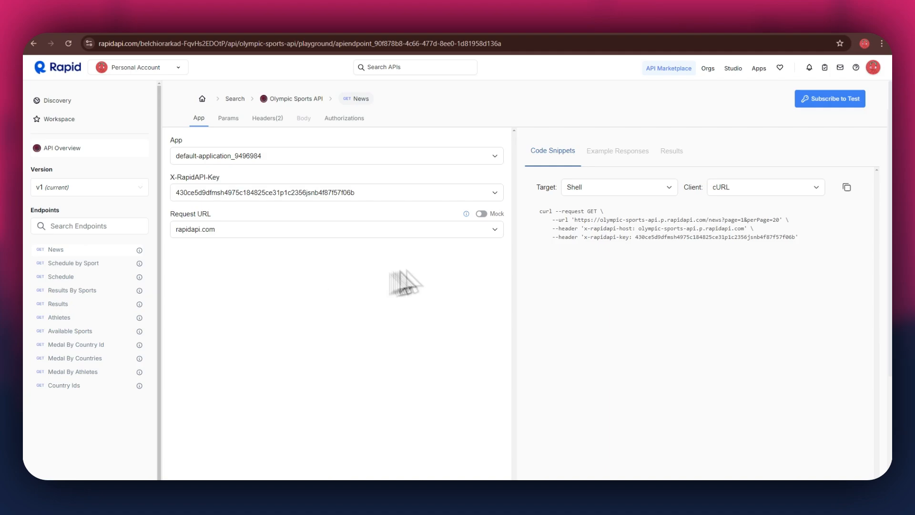
Subscribe to the Olympic Sports API's free Basic plan with the saved payment method and go back to its playground
{"action": "left_click", "coordinate": [820, 110]}
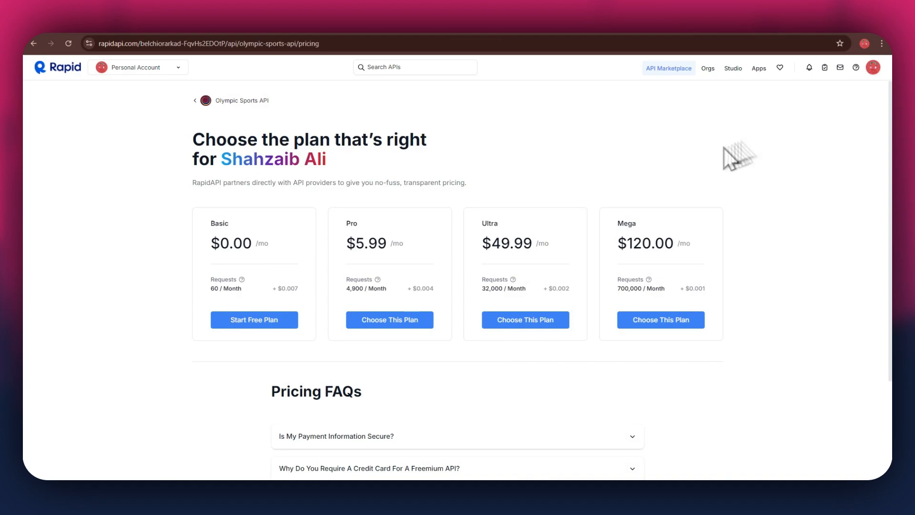
{"action": "left_click_drag", "start_coordinate": [214, 221], "coordinate": [771, 230]}
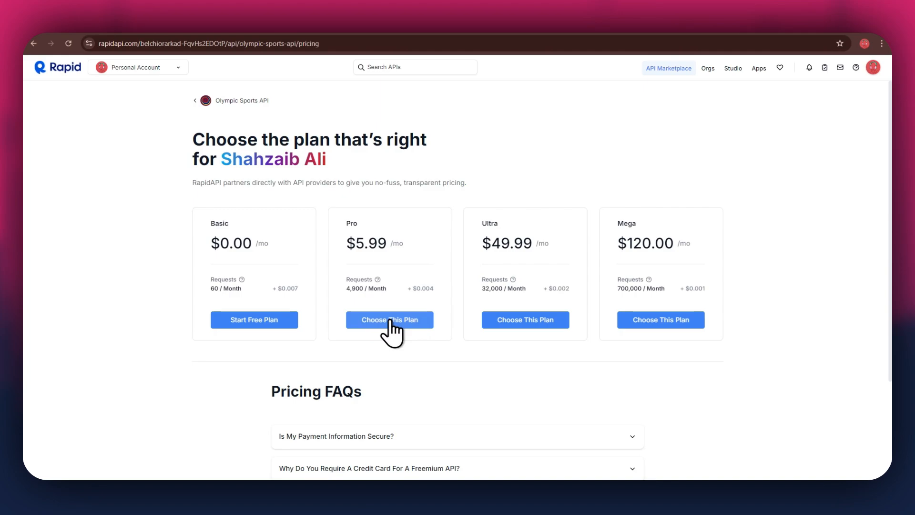
{"action": "left_click", "coordinate": [245, 321]}
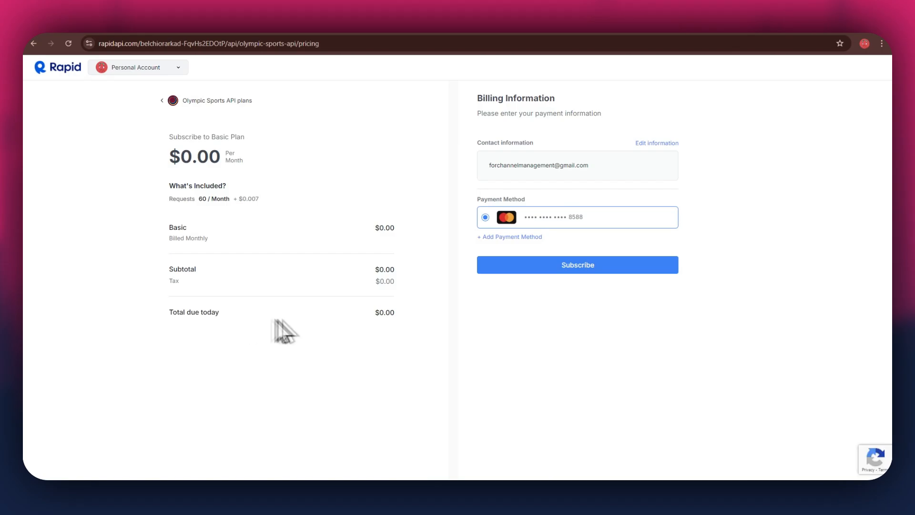
{"action": "left_click", "coordinate": [571, 265]}
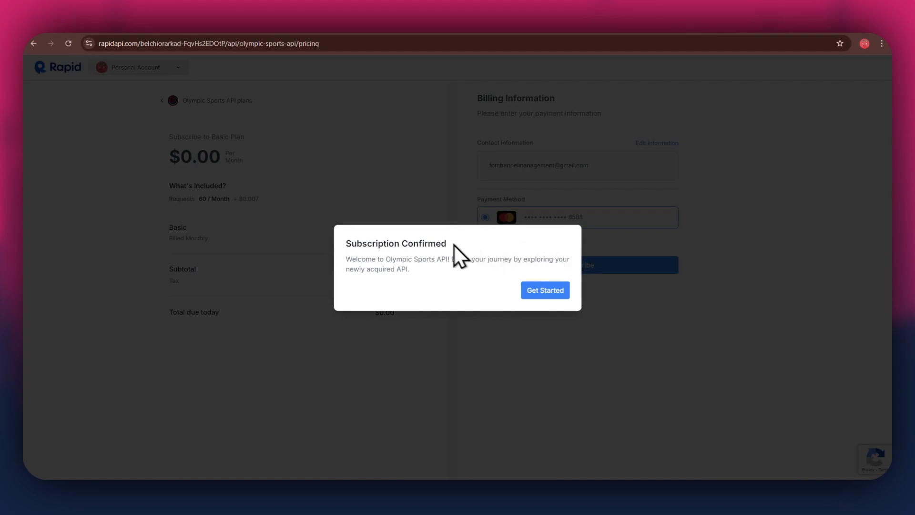
{"action": "left_click_drag", "start_coordinate": [453, 245], "coordinate": [348, 242]}
{"action": "left_click", "coordinate": [354, 260]}
{"action": "left_click", "coordinate": [543, 291]}
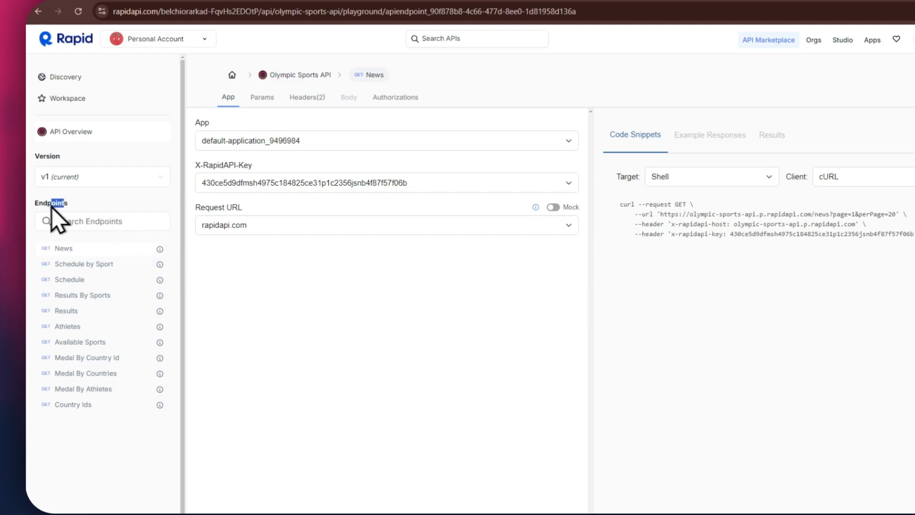
Open the Medal By Country Id endpoint and set its code snippet to the Shell target with the cURL client
{"action": "left_click_drag", "start_coordinate": [51, 207], "coordinate": [34, 207]}
{"action": "left_click", "coordinate": [34, 206]}
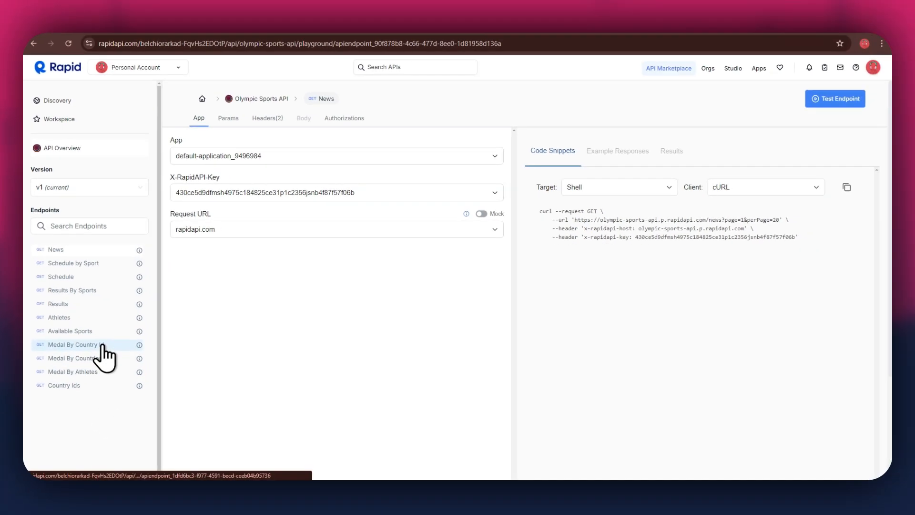
{"action": "left_click", "coordinate": [102, 345]}
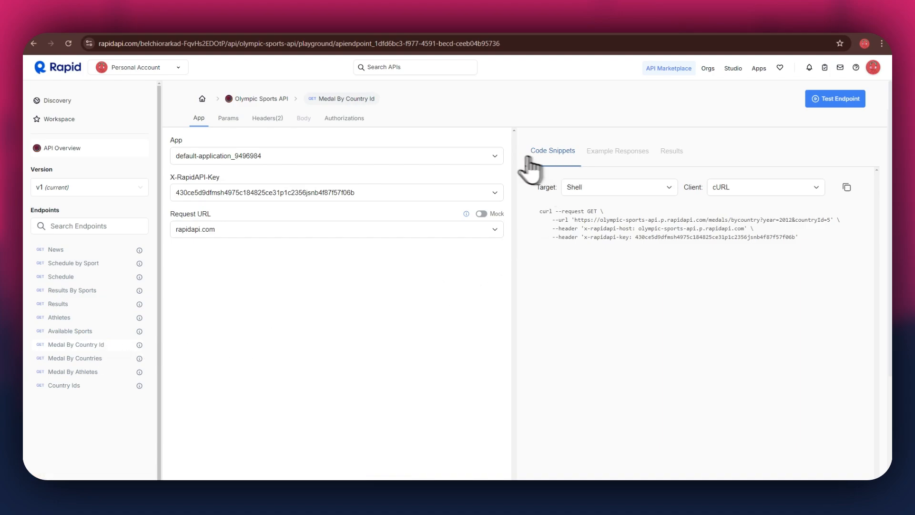
{"action": "left_click", "coordinate": [587, 188]}
{"action": "left_click", "coordinate": [594, 270]}
{"action": "left_click", "coordinate": [744, 190]}
{"action": "left_click", "coordinate": [754, 211]}
{"action": "left_click", "coordinate": [348, 22]}
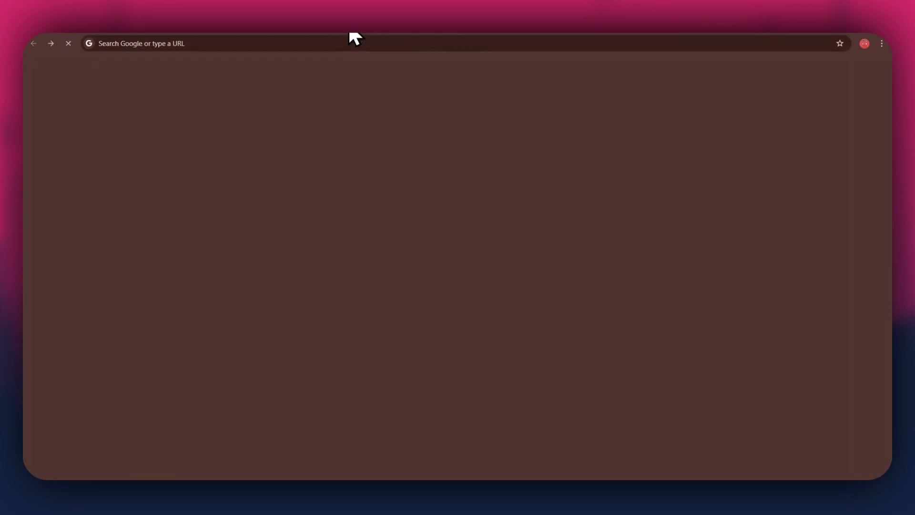
{"action": "left_click", "coordinate": [341, 43]}
{"action": "type", "text": "https://apipheny.io/install"}
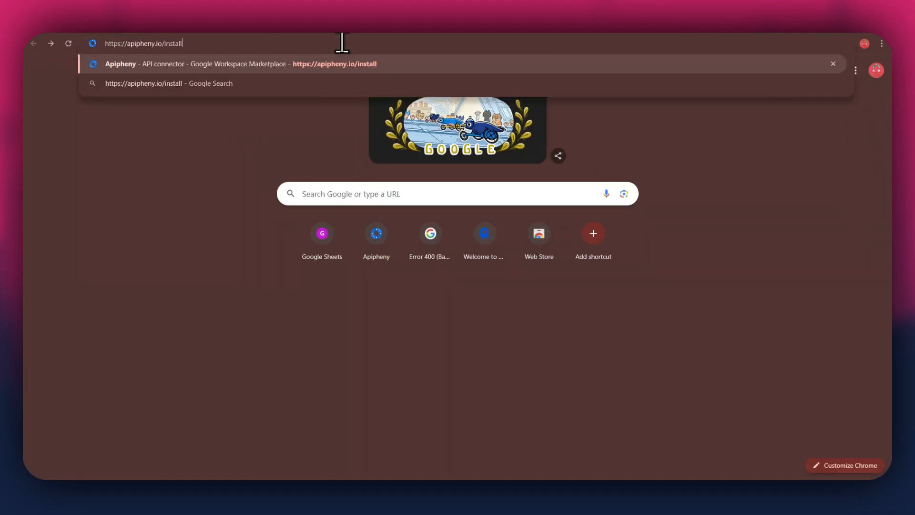
{"action": "key", "text": "Return"}
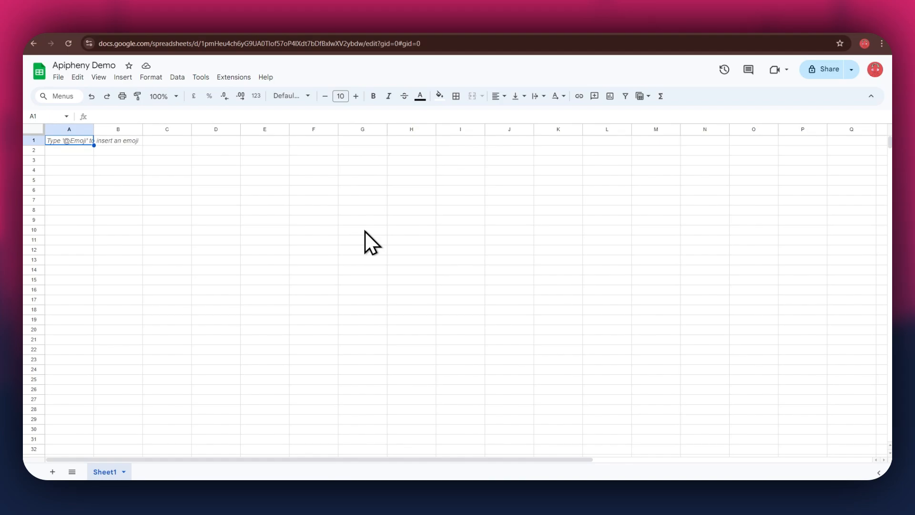
Enable the Apipheny API connector in the Apipheny Demo spreadsheet in Google Sheets
{"action": "left_click", "coordinate": [229, 78]}
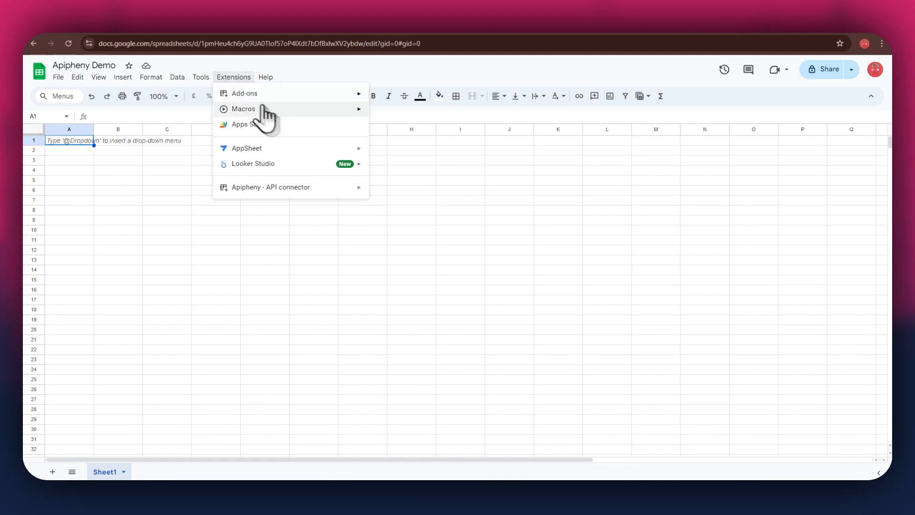
{"action": "mouse_move", "coordinate": [330, 190]}
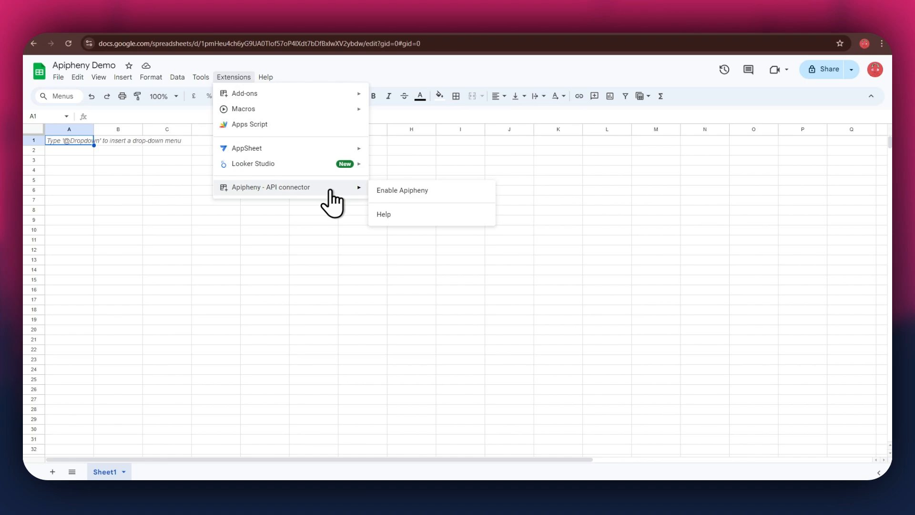
{"action": "left_click", "coordinate": [447, 191]}
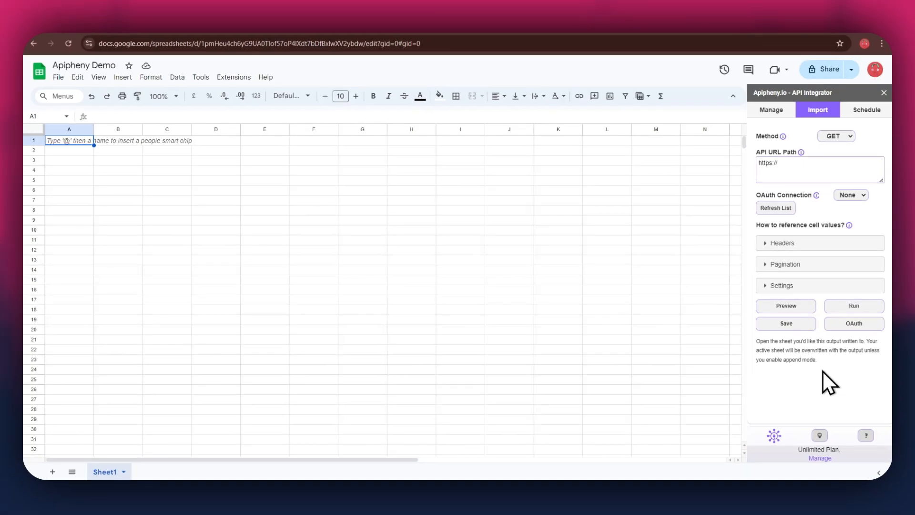
{"action": "left_click", "coordinate": [225, 15]}
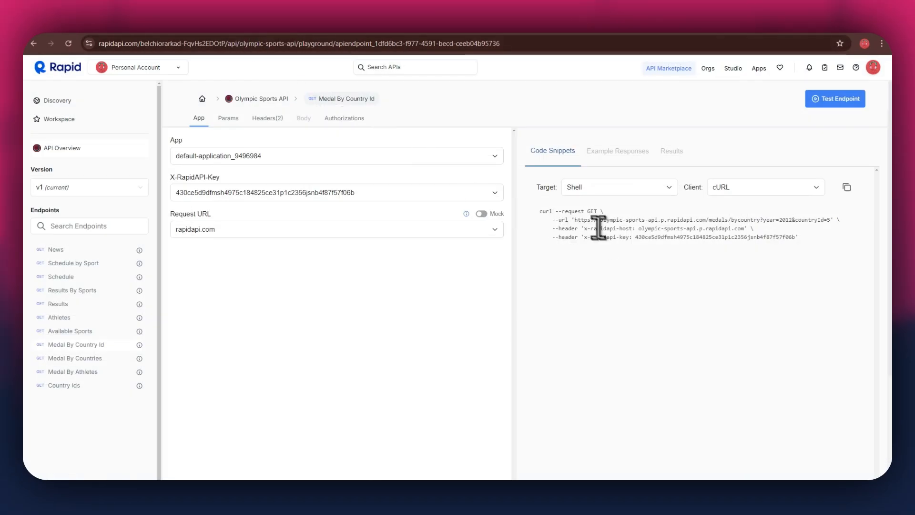
{"action": "left_click_drag", "start_coordinate": [574, 220], "coordinate": [830, 220]}
{"action": "key", "text": "ctrl+c"}
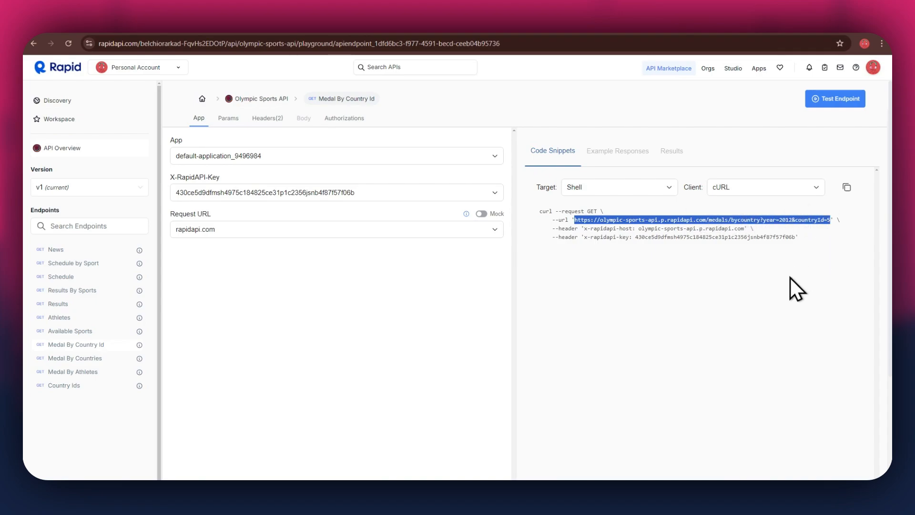
{"action": "left_click", "coordinate": [447, 17]}
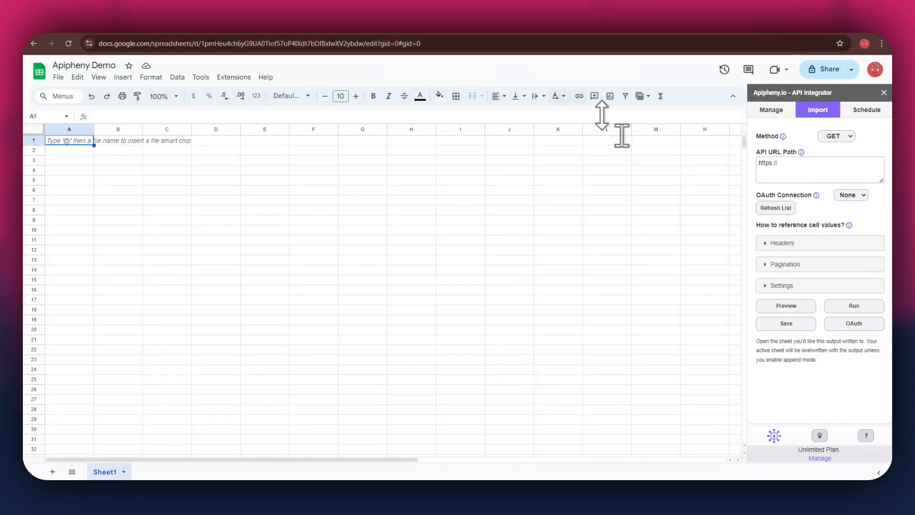
{"action": "triple_click", "coordinate": [814, 164]}
{"action": "key", "text": "ctrl+v"}
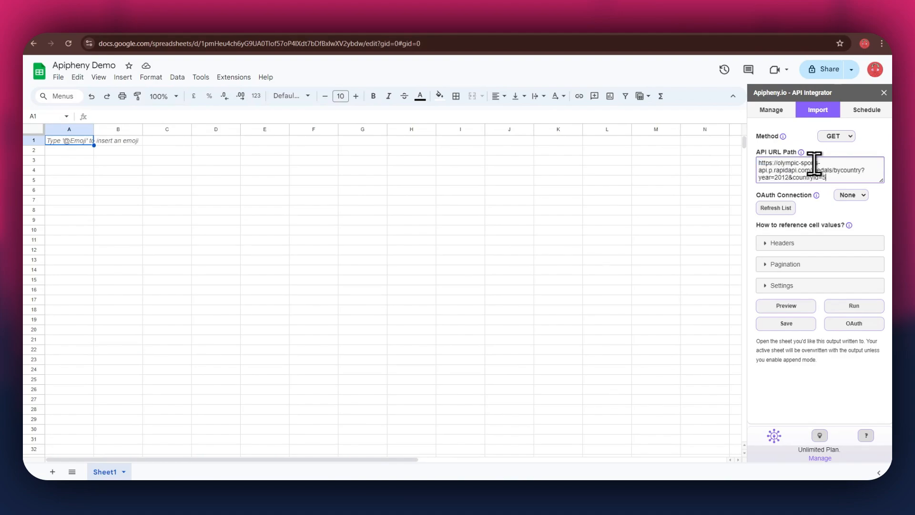
Add two empty header rows to the Apipheny import request
{"action": "left_click", "coordinate": [772, 244]}
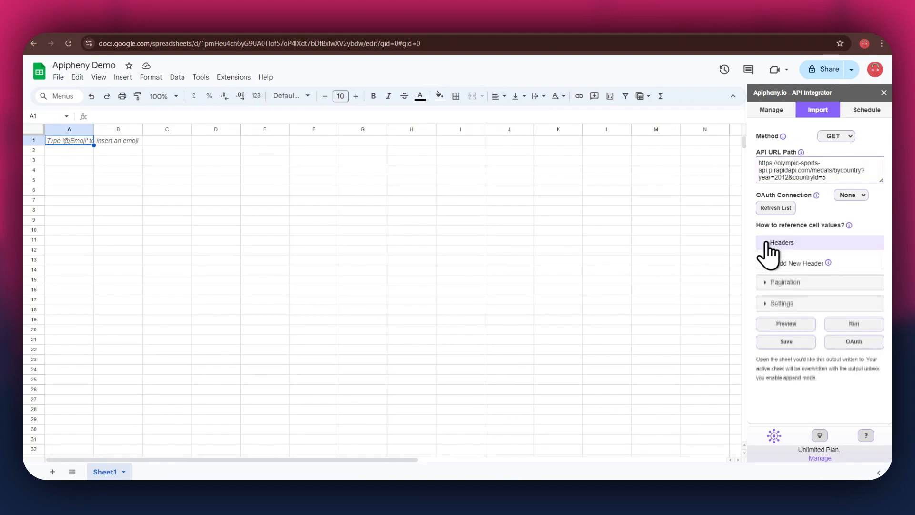
{"action": "left_click", "coordinate": [771, 268]}
{"action": "left_click", "coordinate": [772, 280]}
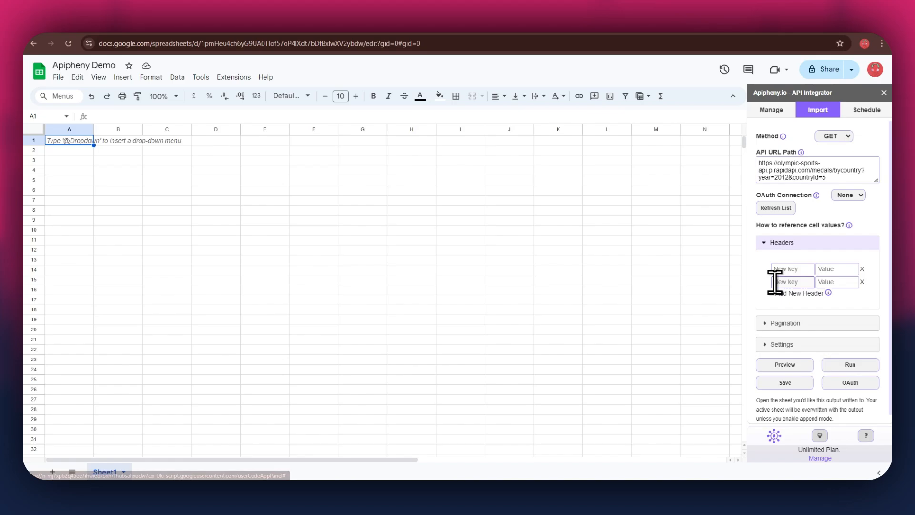
Copy the header name x-rapidapi-host from the RapidAPI snippet into the first header's key in Apipheny
{"action": "left_click", "coordinate": [200, 25]}
{"action": "left_click_drag", "start_coordinate": [584, 228], "coordinate": [632, 230]}
{"action": "key", "text": "ctrl+c"}
{"action": "left_click", "coordinate": [470, 34]}
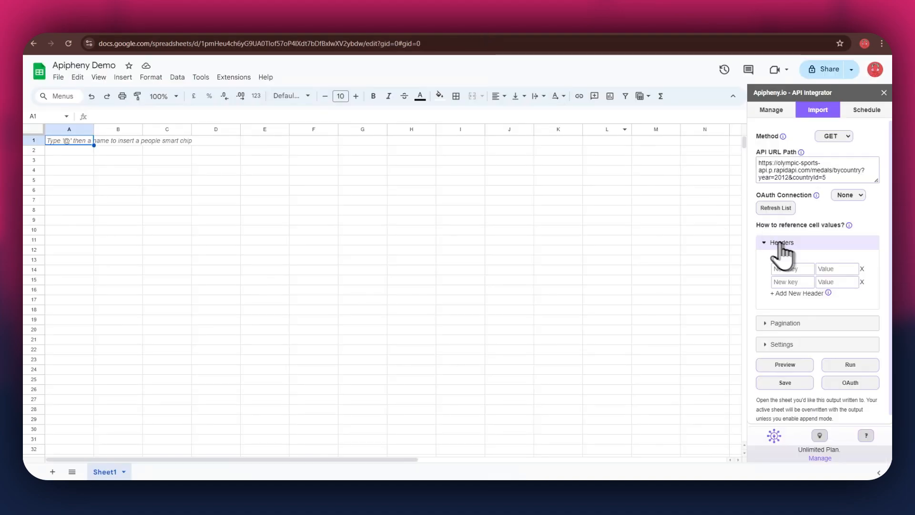
{"action": "left_click", "coordinate": [791, 268]}
{"action": "key", "text": "ctrl+v"}
Copy olympic-sports-api.p.rapidapi.com from the RapidAPI snippet into the first header's value in Apipheny
{"action": "left_click", "coordinate": [227, 24]}
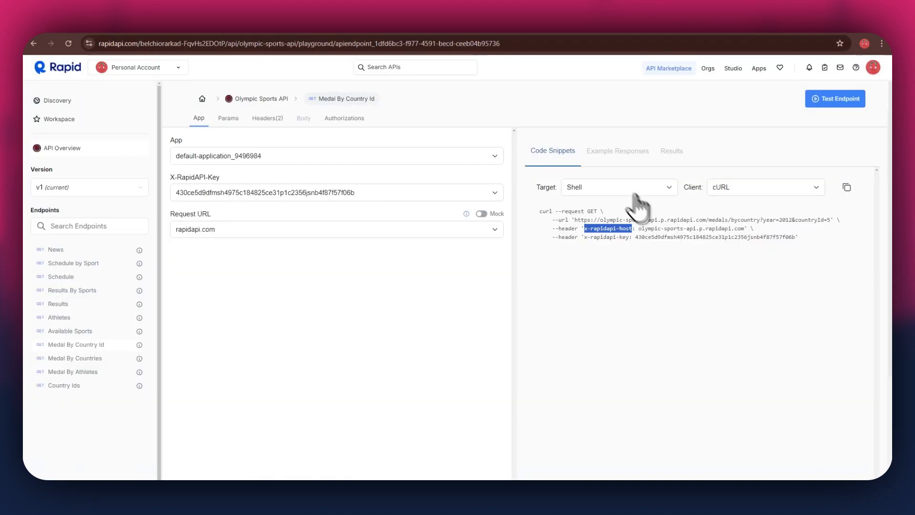
{"action": "left_click_drag", "start_coordinate": [638, 228], "coordinate": [744, 229]}
{"action": "key", "text": "ctrl+c"}
{"action": "left_click", "coordinate": [449, 30]}
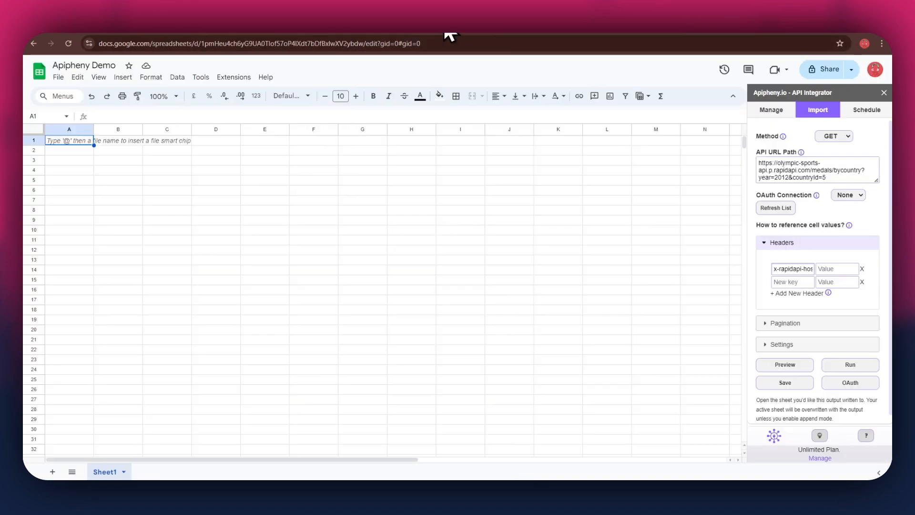
{"action": "left_click", "coordinate": [837, 268]}
{"action": "key", "text": "ctrl+v"}
Copy the header name x-rapidapi-key from the RapidAPI snippet into the second header's key in Apipheny
{"action": "left_click", "coordinate": [240, 35]}
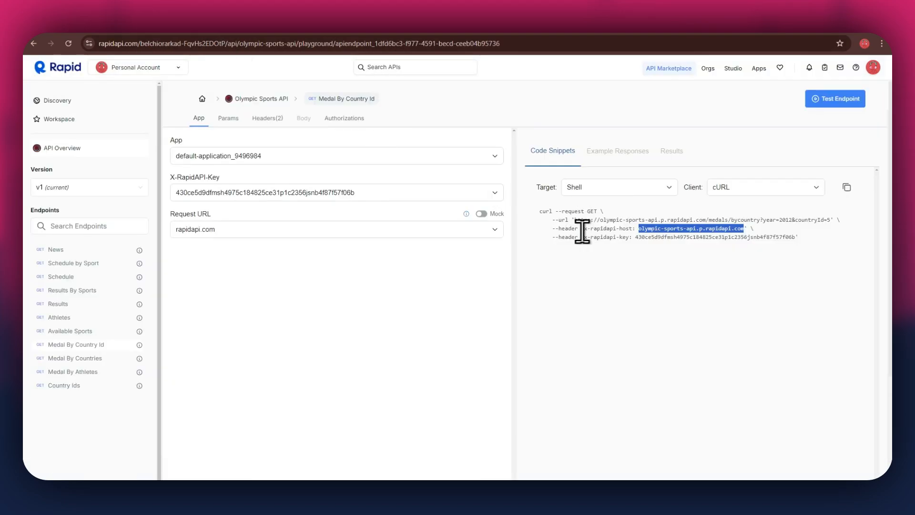
{"action": "left_click_drag", "start_coordinate": [584, 236], "coordinate": [596, 237]}
{"action": "key", "text": "ctrl+c"}
{"action": "left_click", "coordinate": [449, 29]}
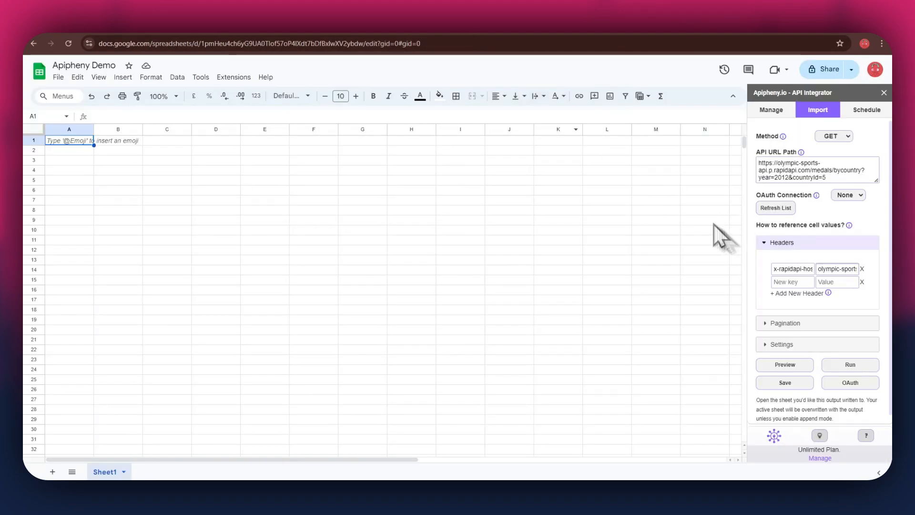
{"action": "left_click", "coordinate": [792, 281]}
{"action": "key", "text": "ctrl+v"}
Copy the API key from the RapidAPI snippet into the x-rapidapi-key header's value in Apipheny
{"action": "left_click", "coordinate": [252, 38]}
{"action": "double_click", "coordinate": [649, 237]}
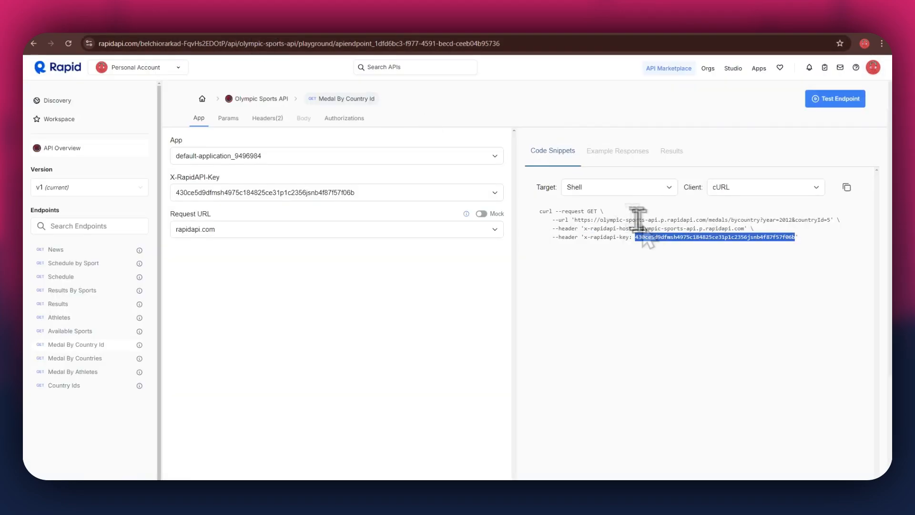
{"action": "key", "text": "ctrl+c"}
{"action": "left_click", "coordinate": [449, 29]}
{"action": "left_click", "coordinate": [837, 282]}
{"action": "key", "text": "ctrl+v"}
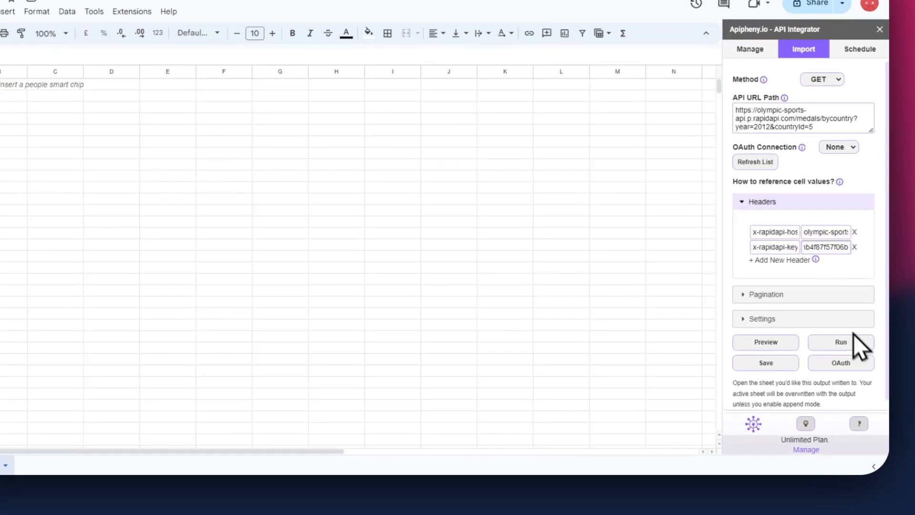
Run the API request to overwrite Sheet1 with the medal data and look through the imported columns
{"action": "left_click", "coordinate": [855, 340]}
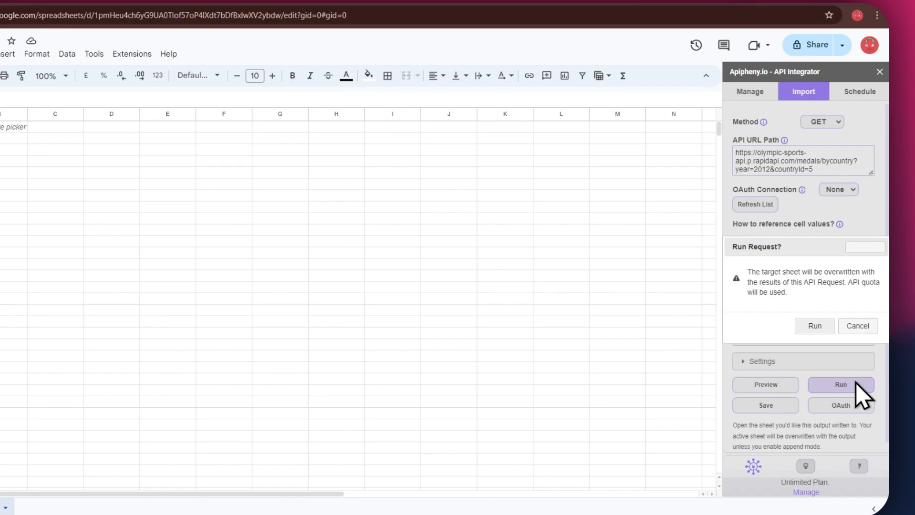
{"action": "left_click", "coordinate": [825, 332]}
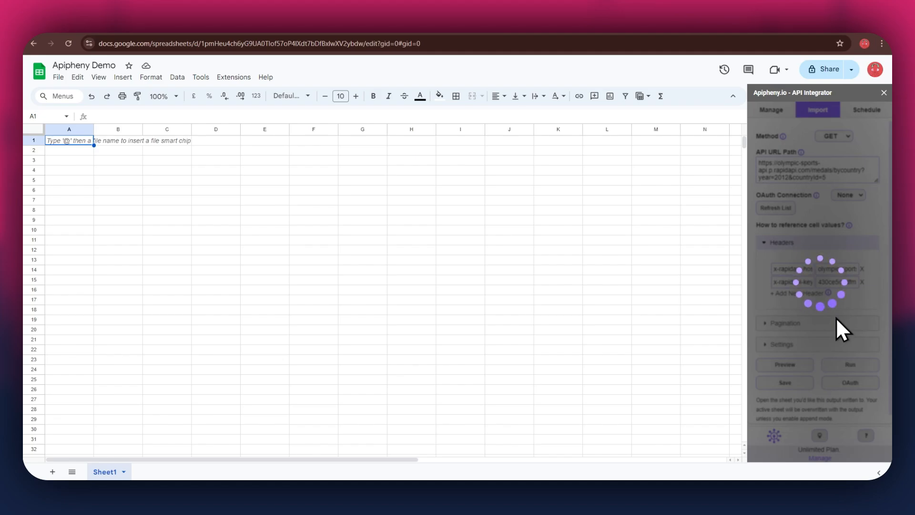
{"action": "scroll", "coordinate": [373, 295], "scroll_direction": "right", "scroll_amount": 10}
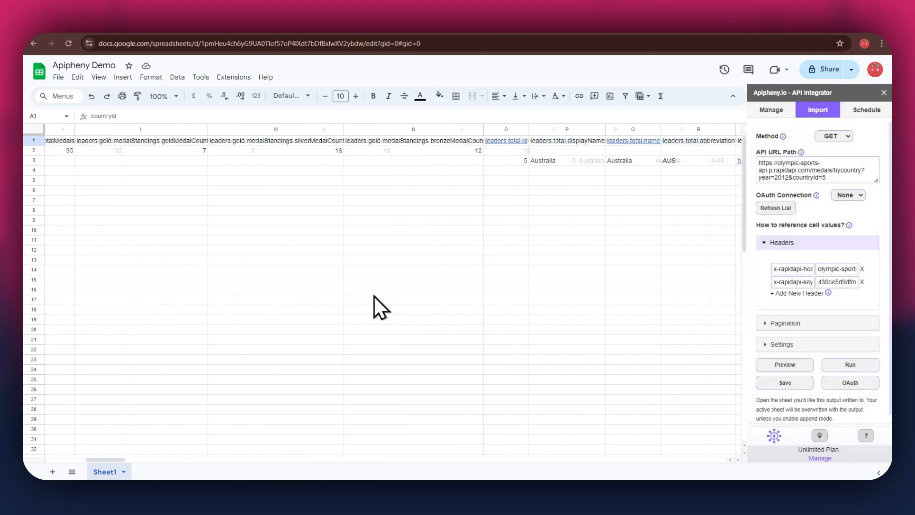
{"action": "scroll", "coordinate": [373, 296], "scroll_direction": "right", "scroll_amount": 20}
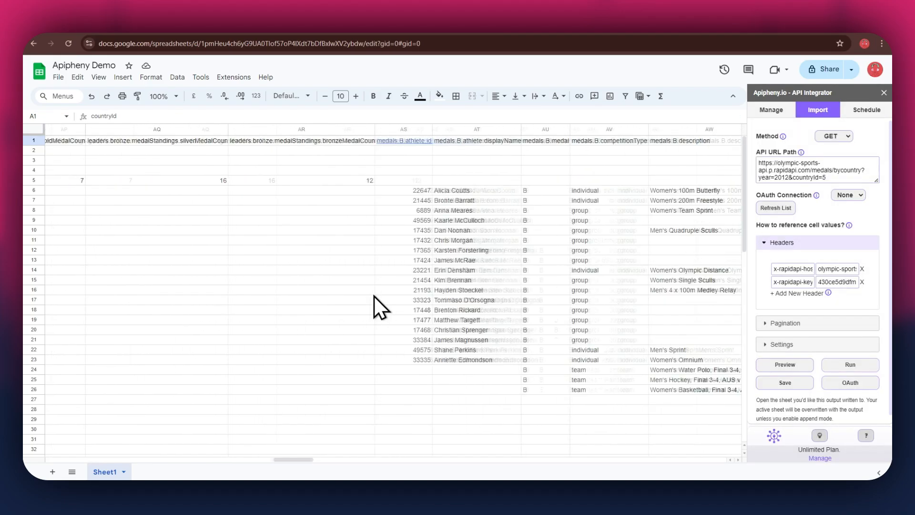
{"action": "scroll", "coordinate": [374, 296], "scroll_direction": "right", "scroll_amount": 4}
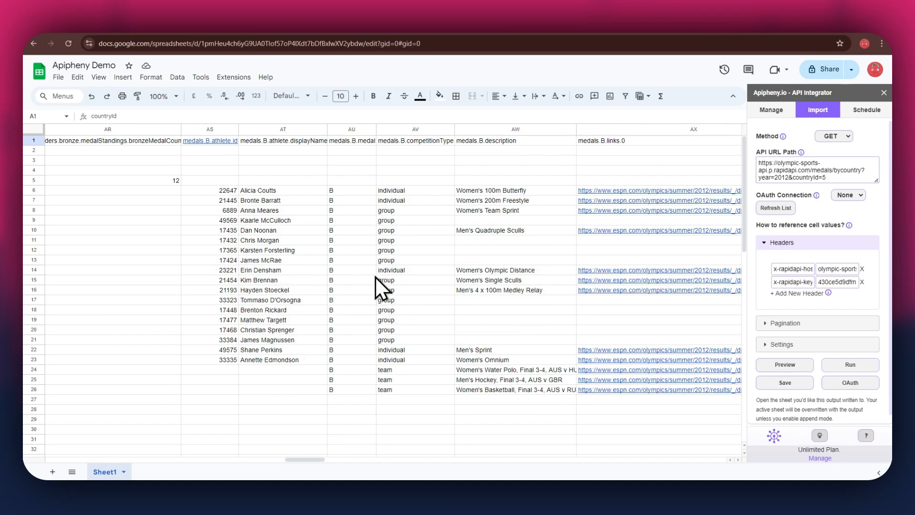
Switch to RapidAPI, set the Medal By Country Id endpoint's year parameter to 2024, and copy the request URL from the code snippet
{"action": "left_click", "coordinate": [236, 32]}
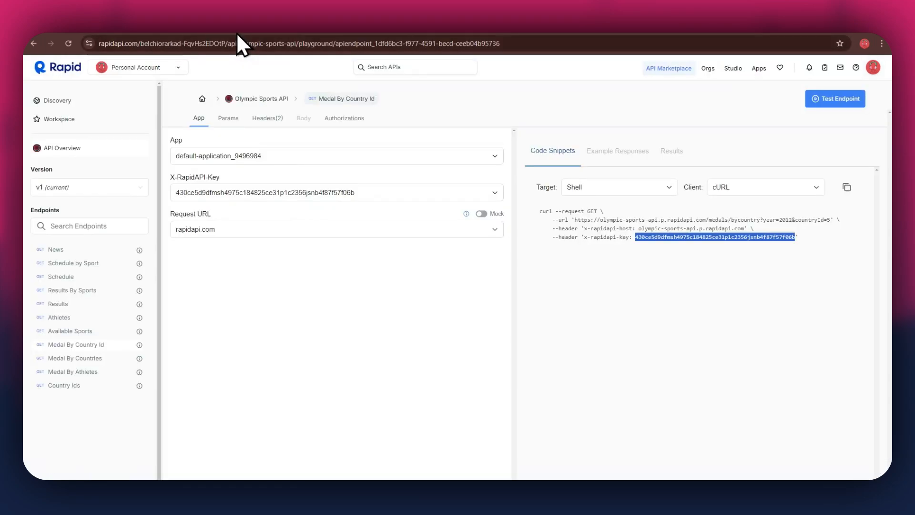
{"action": "left_click", "coordinate": [388, 315]}
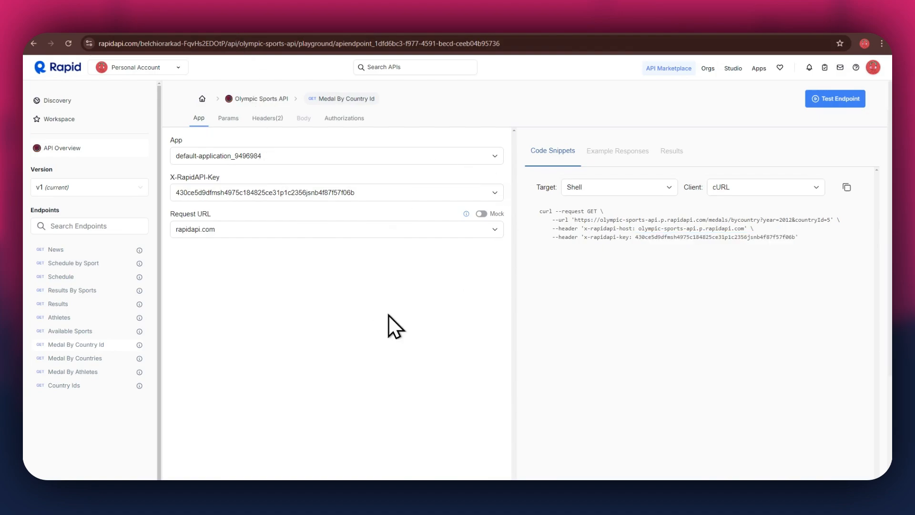
{"action": "left_click", "coordinate": [229, 120]}
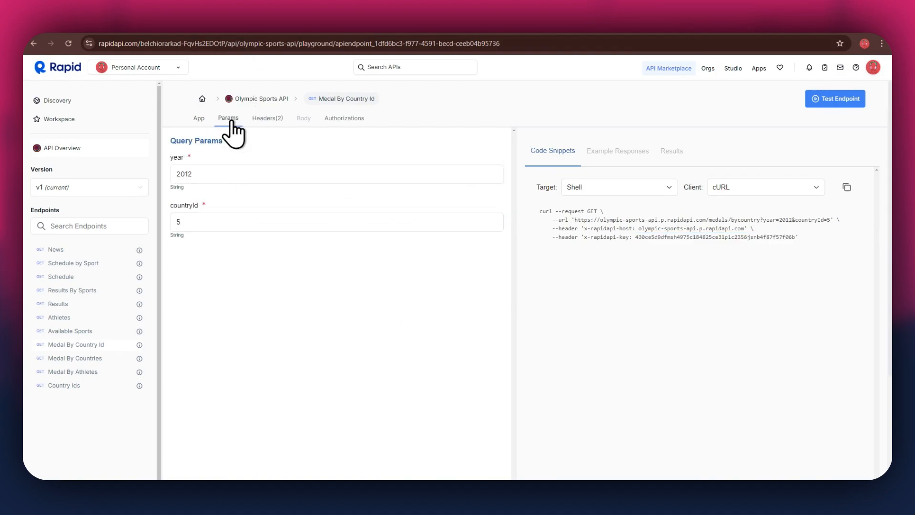
{"action": "double_click", "coordinate": [228, 176]}
{"action": "type", "text": "2024"}
{"action": "left_click_drag", "start_coordinate": [574, 220], "coordinate": [828, 223]}
{"action": "key", "text": "ctrl+c"}
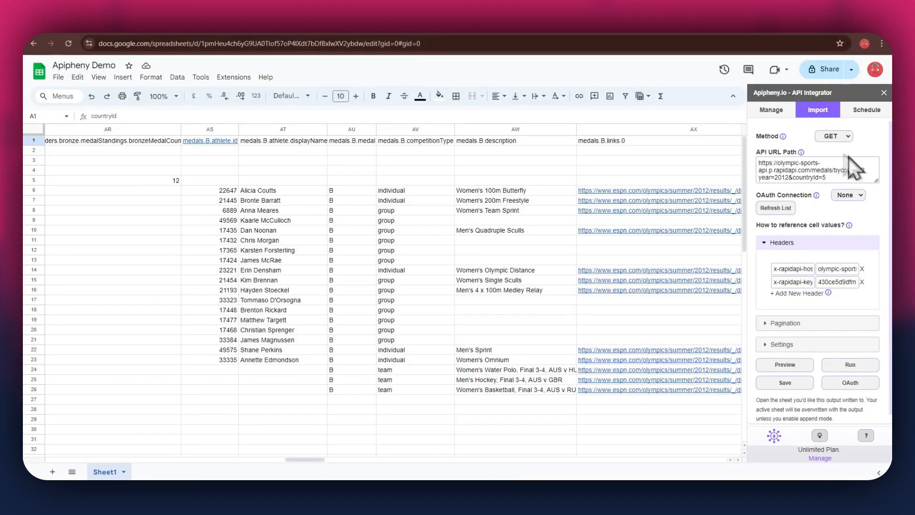
Replace the API URL path in Apipheny with the copied year=2024&countryId=5 URL and run the request to overwrite Sheet1
{"action": "left_click", "coordinate": [865, 170]}
{"action": "key", "text": "ctrl+a"}
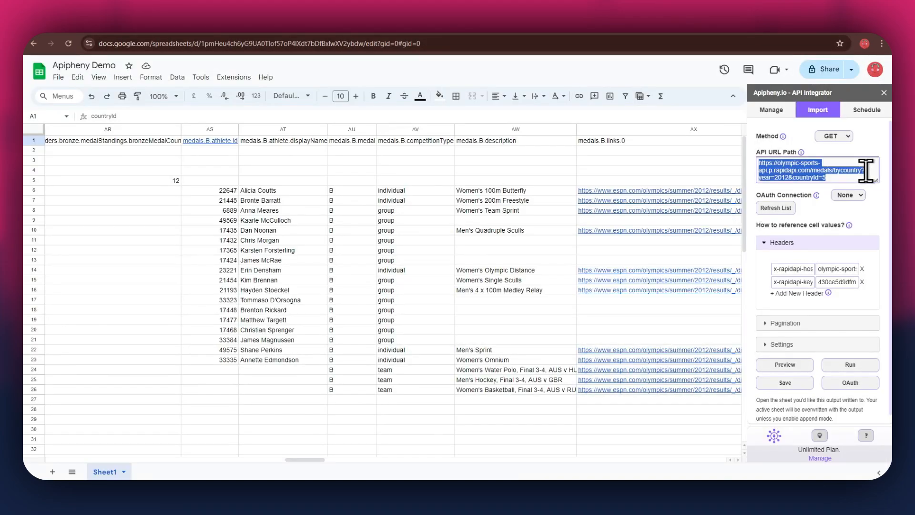
{"action": "key", "text": "ctrl+v"}
{"action": "left_click", "coordinate": [857, 364]}
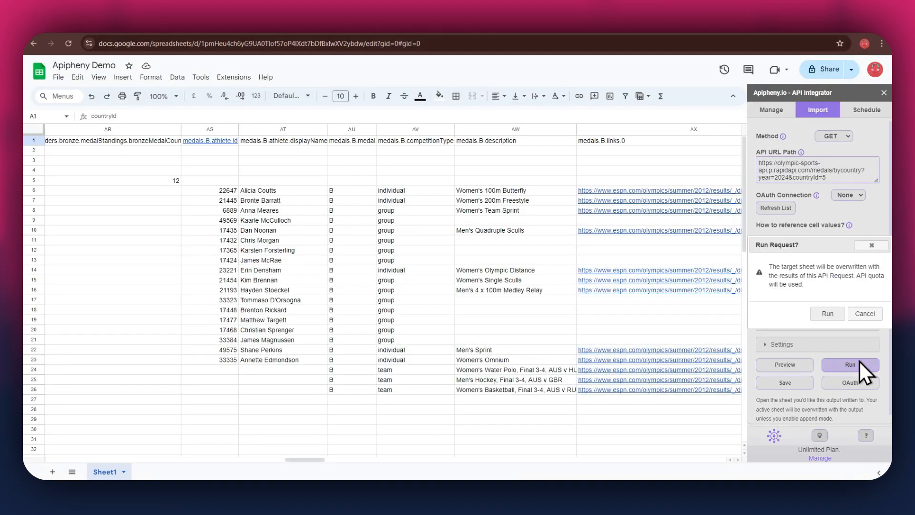
{"action": "left_click", "coordinate": [829, 313]}
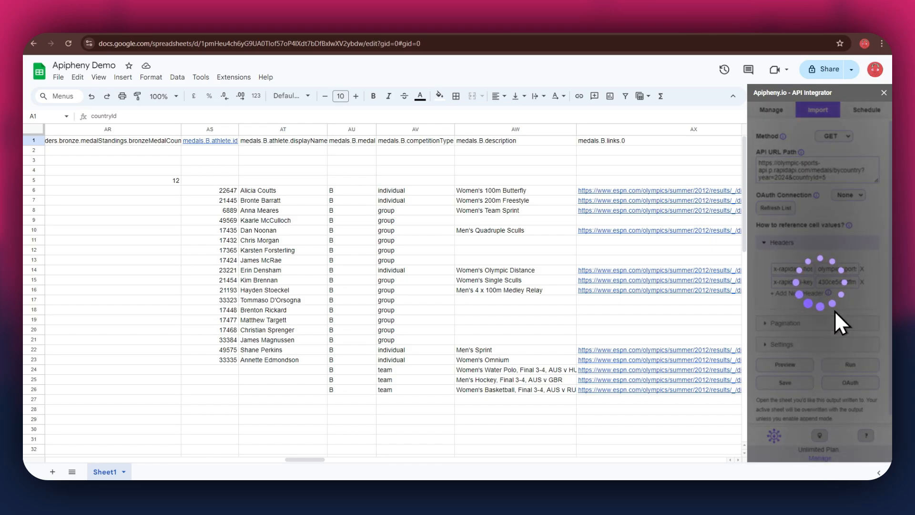